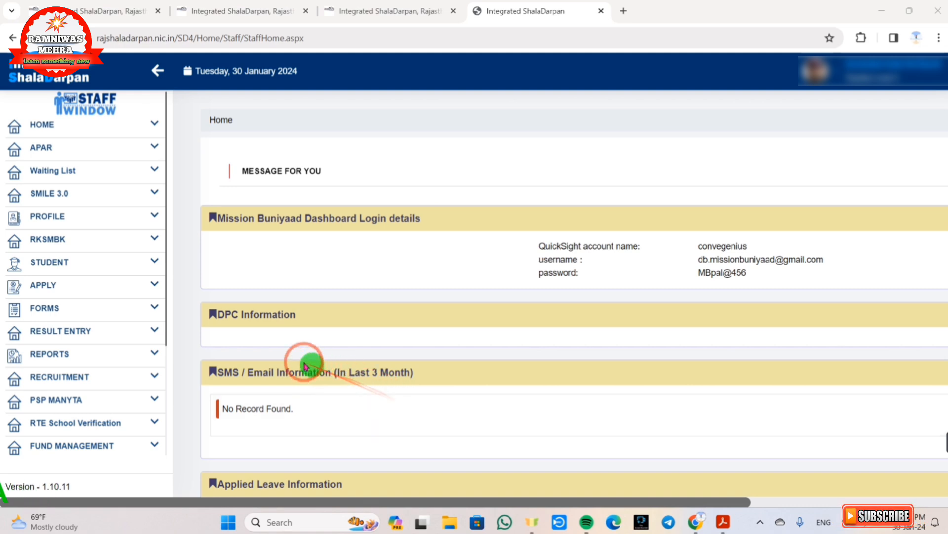
Open the TAF 2023 teacher assessment form among the staff applications.
{"action": "left_click", "coordinate": [60, 294]}
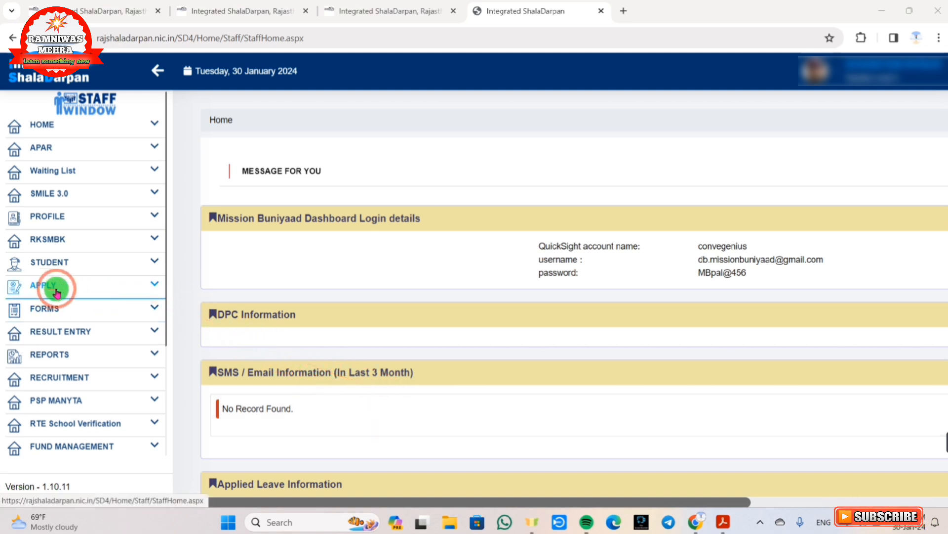
{"action": "left_click", "coordinate": [153, 285]}
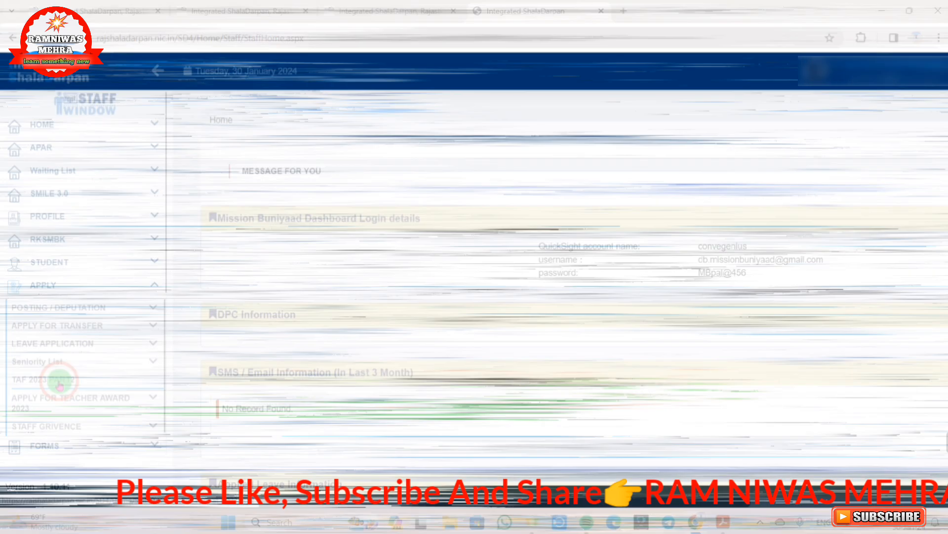
{"action": "left_click", "coordinate": [59, 380]}
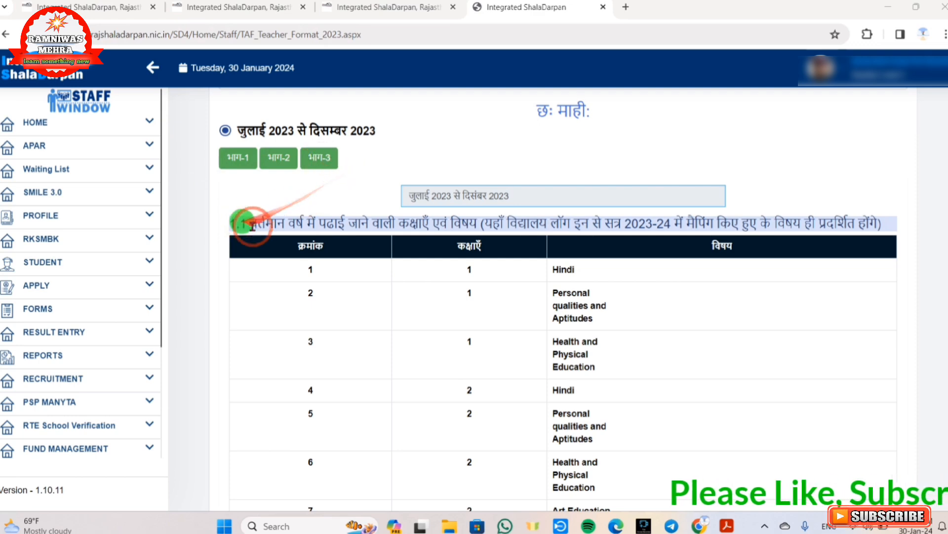
In section 1.2, set the average physical attendance to "81% से अधिक" and the deputation to another department to "नां".
{"action": "scroll", "coordinate": [562, 247], "scroll_direction": "down", "scroll_amount": 1}
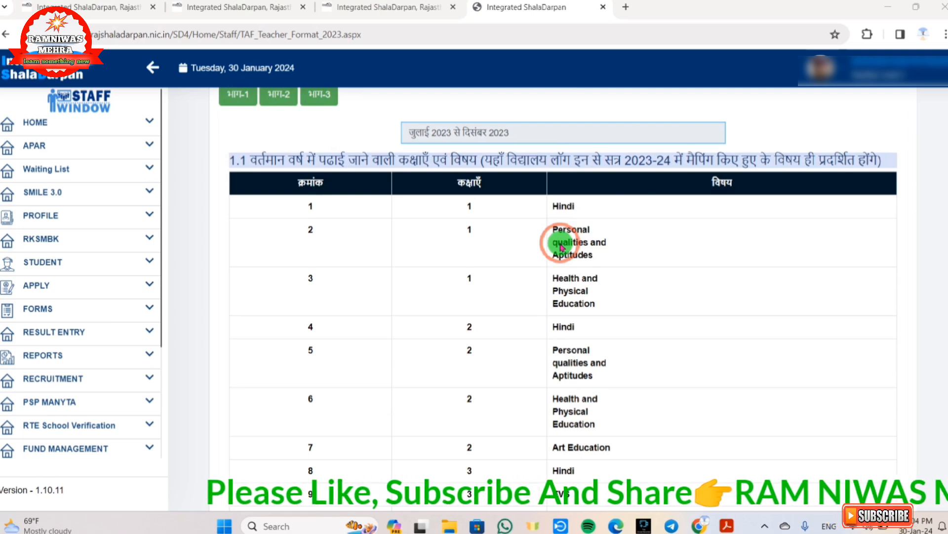
{"action": "scroll", "coordinate": [563, 247], "scroll_direction": "down", "scroll_amount": 4}
{"action": "scroll", "coordinate": [562, 247], "scroll_direction": "down", "scroll_amount": 4}
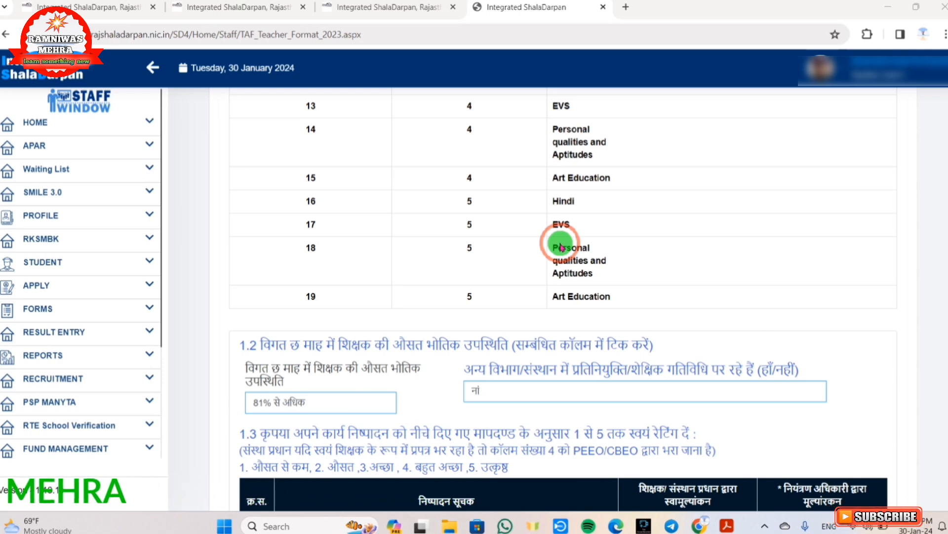
{"action": "scroll", "coordinate": [561, 246], "scroll_direction": "down", "scroll_amount": 3}
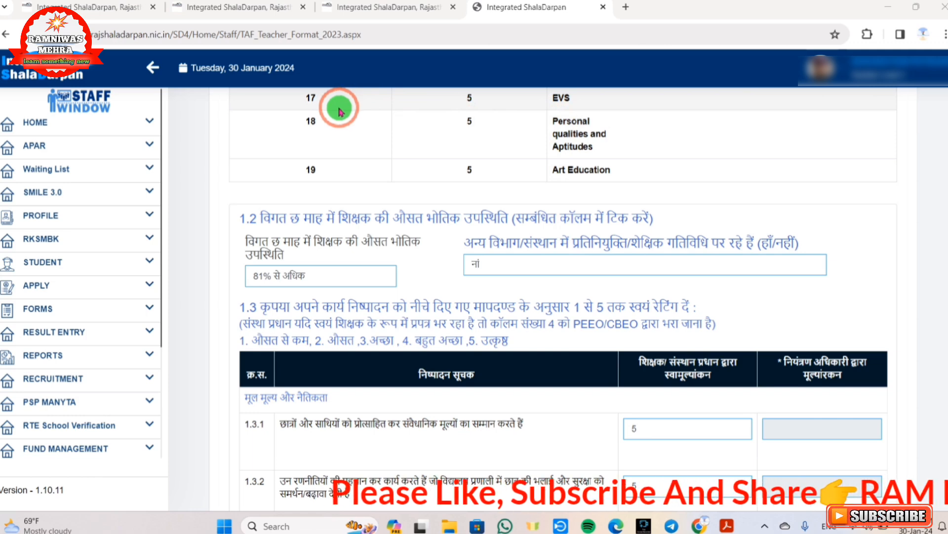
{"action": "scroll", "coordinate": [353, 159], "scroll_direction": "down", "scroll_amount": 1}
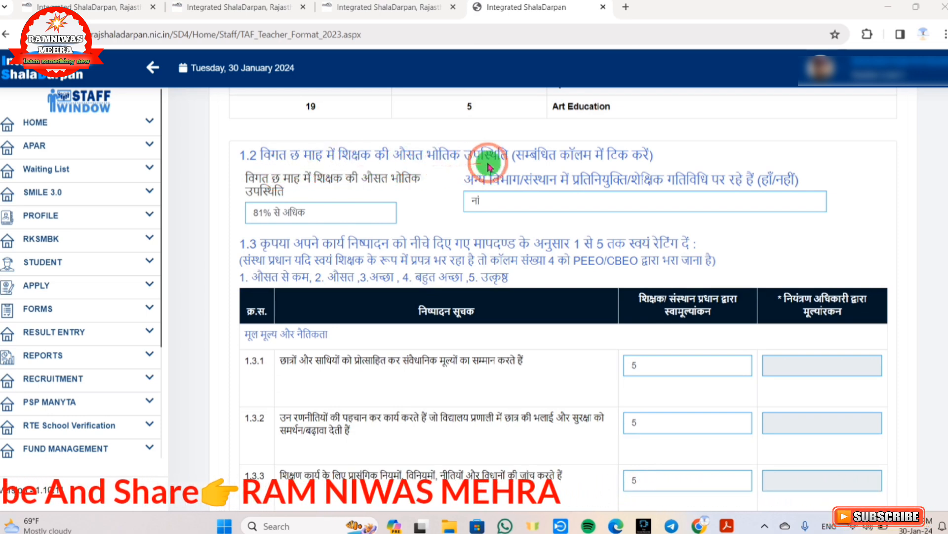
{"action": "left_click", "coordinate": [311, 216]}
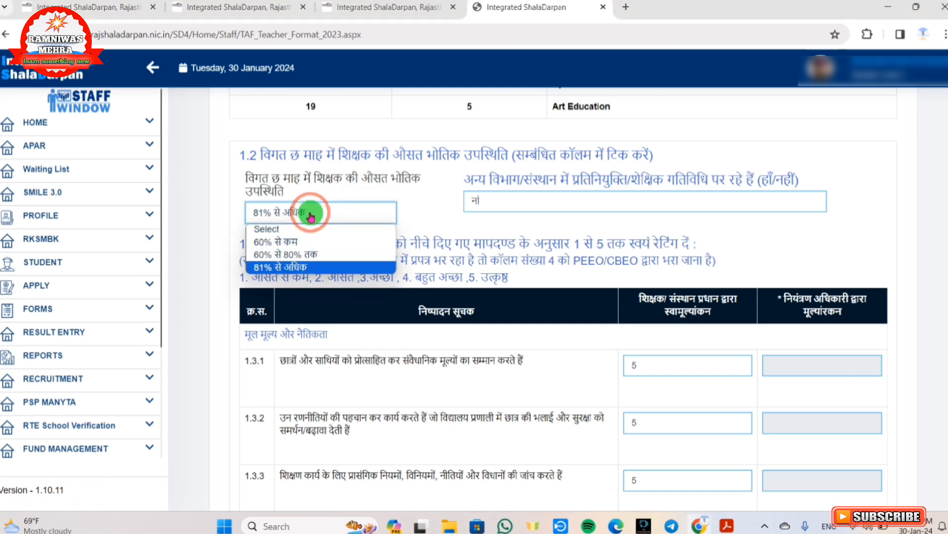
{"action": "left_click", "coordinate": [312, 267]}
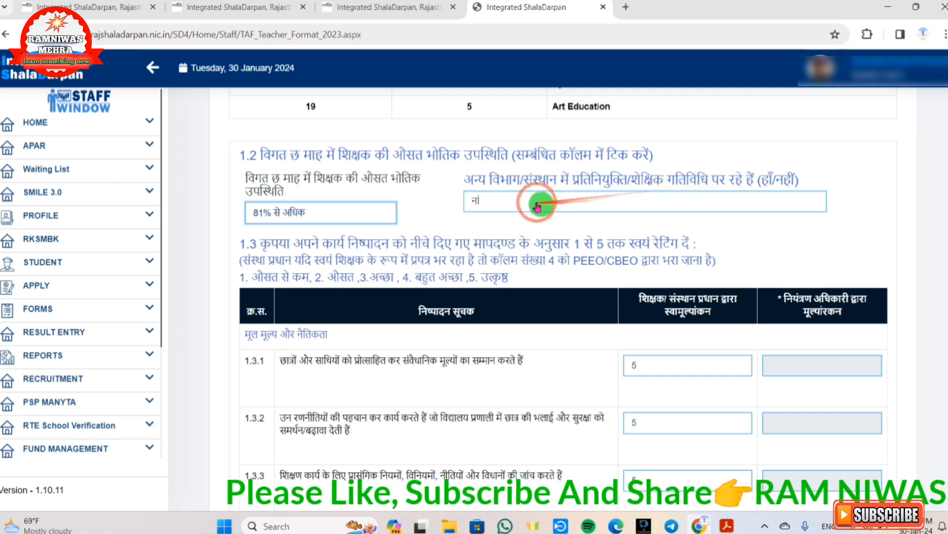
{"action": "left_click", "coordinate": [518, 199]}
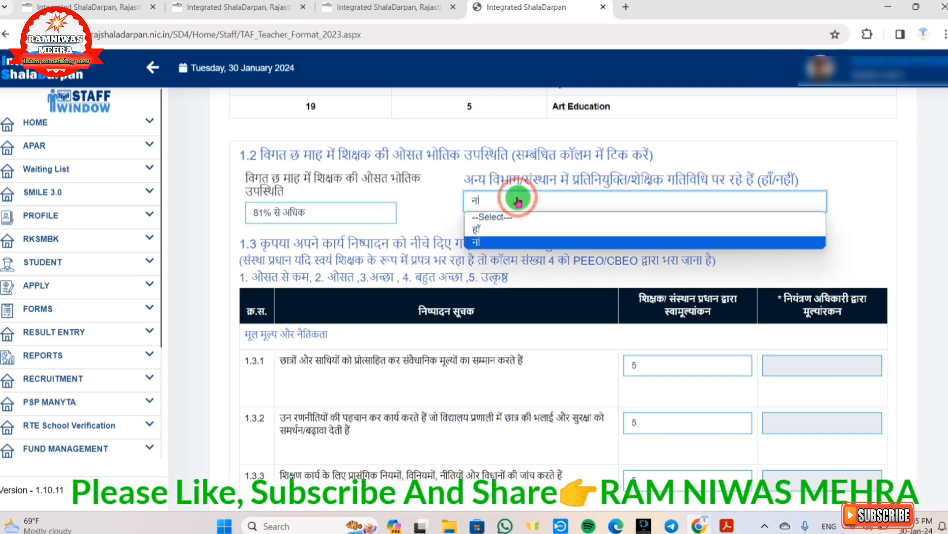
{"action": "left_click", "coordinate": [508, 243]}
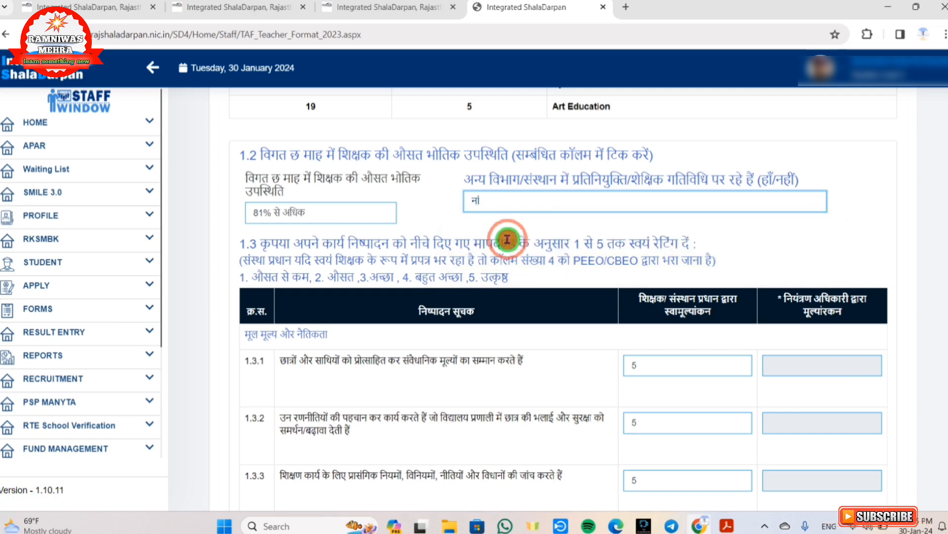
Examine the teacher's self-ratings for indicators 1.3.1 to 1.3.20 and the grade options in section 1.4.
{"action": "scroll", "coordinate": [507, 239], "scroll_direction": "down", "scroll_amount": 3}
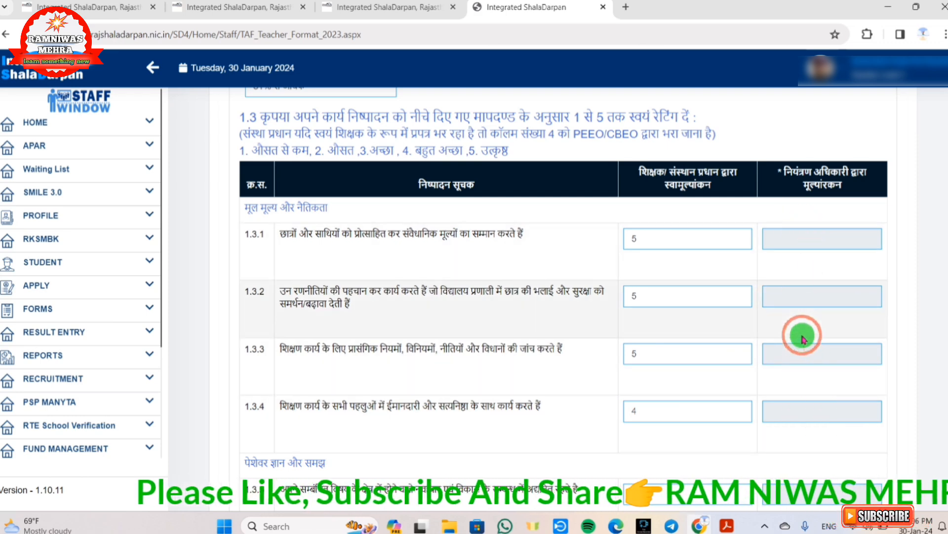
{"action": "scroll", "coordinate": [795, 271], "scroll_direction": "down", "scroll_amount": 1}
{"action": "scroll", "coordinate": [795, 271], "scroll_direction": "down", "scroll_amount": 10}
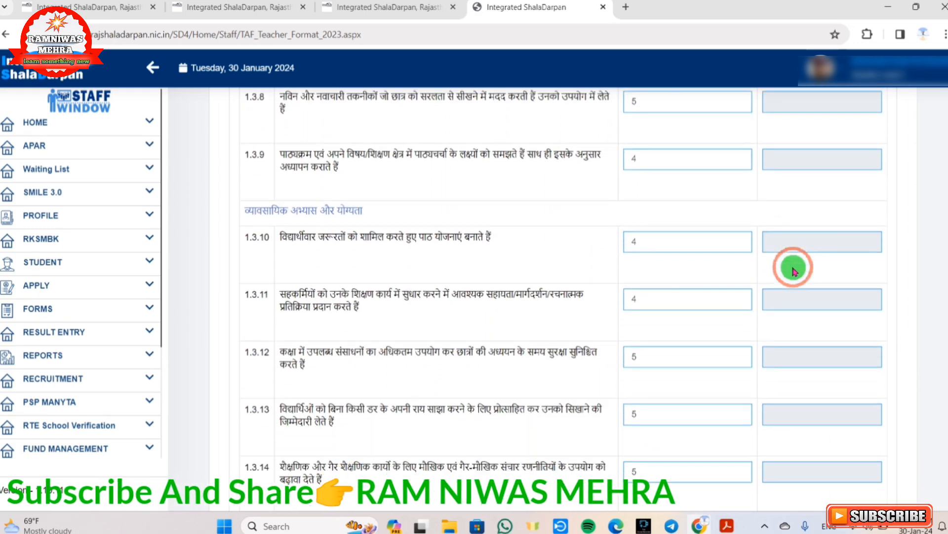
{"action": "scroll", "coordinate": [793, 269], "scroll_direction": "down", "scroll_amount": 3}
{"action": "scroll", "coordinate": [793, 269], "scroll_direction": "down", "scroll_amount": 4}
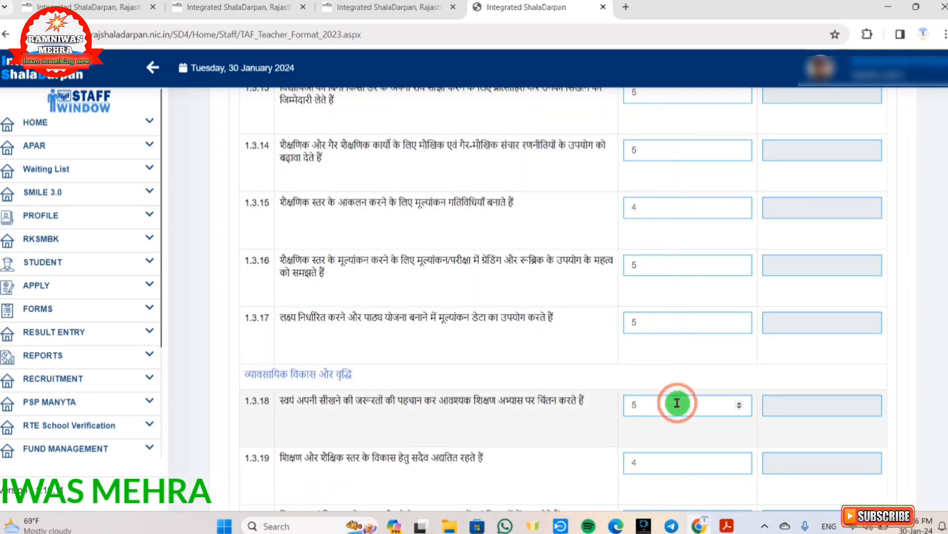
{"action": "scroll", "coordinate": [677, 403], "scroll_direction": "down", "scroll_amount": 5}
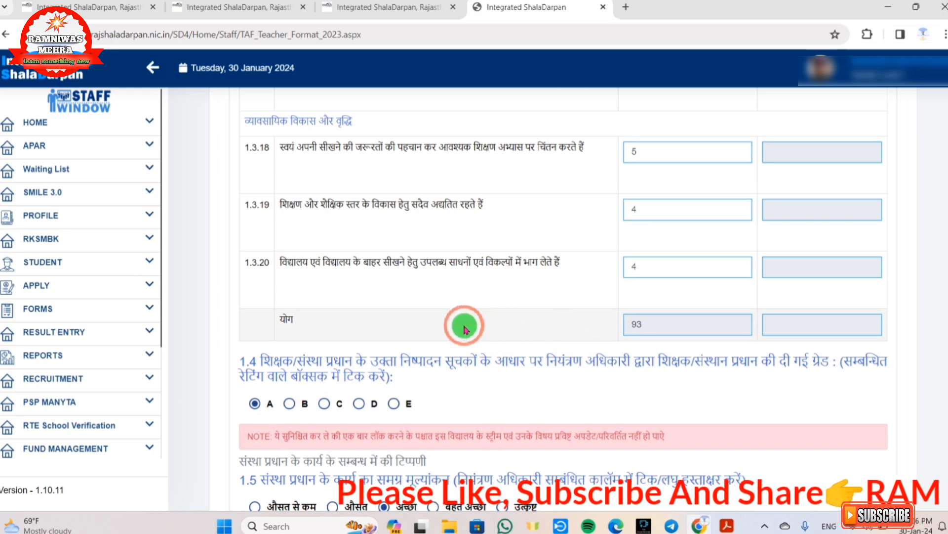
{"action": "scroll", "coordinate": [455, 337], "scroll_direction": "down", "scroll_amount": 1}
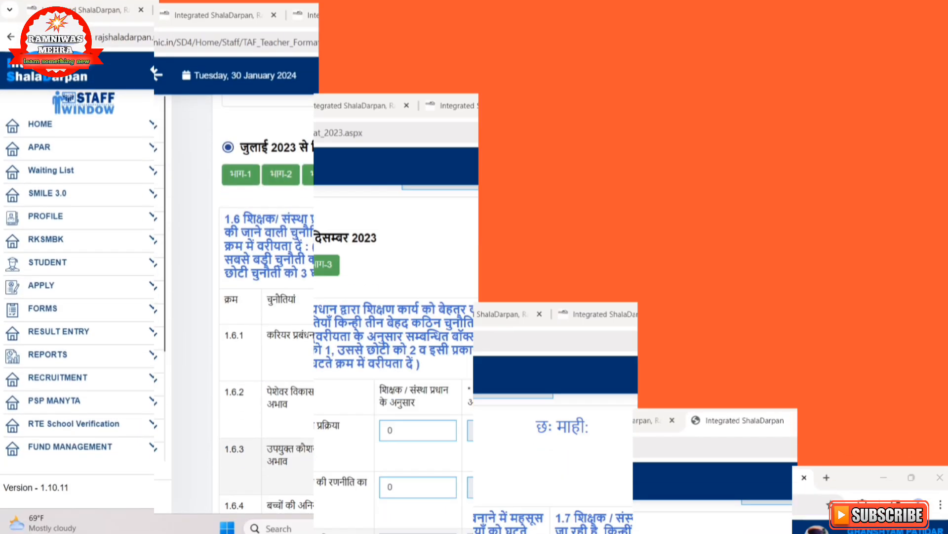
Examine the priority rankings given for teaching challenges in section 1.6 and for training needs in section 1.7.
{"action": "left_click", "coordinate": [485, 452]}
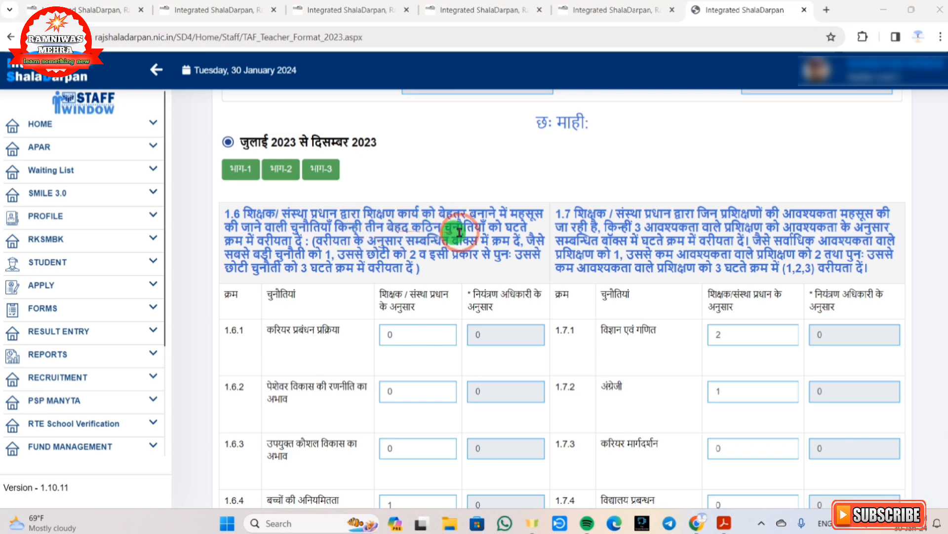
{"action": "scroll", "coordinate": [463, 233], "scroll_direction": "down", "scroll_amount": 1}
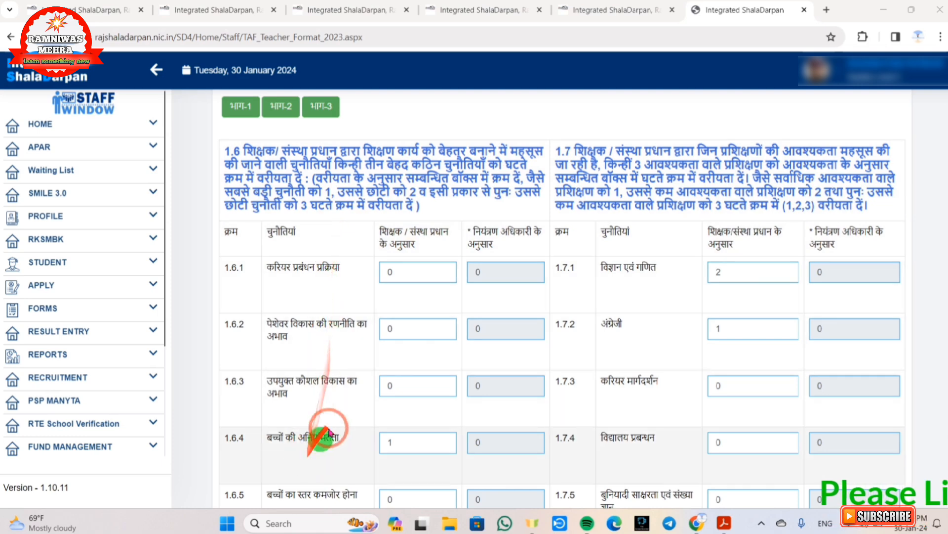
{"action": "scroll", "coordinate": [331, 297], "scroll_direction": "down", "scroll_amount": 3}
{"action": "scroll", "coordinate": [332, 262], "scroll_direction": "down", "scroll_amount": 1}
{"action": "scroll", "coordinate": [332, 262], "scroll_direction": "up", "scroll_amount": 1}
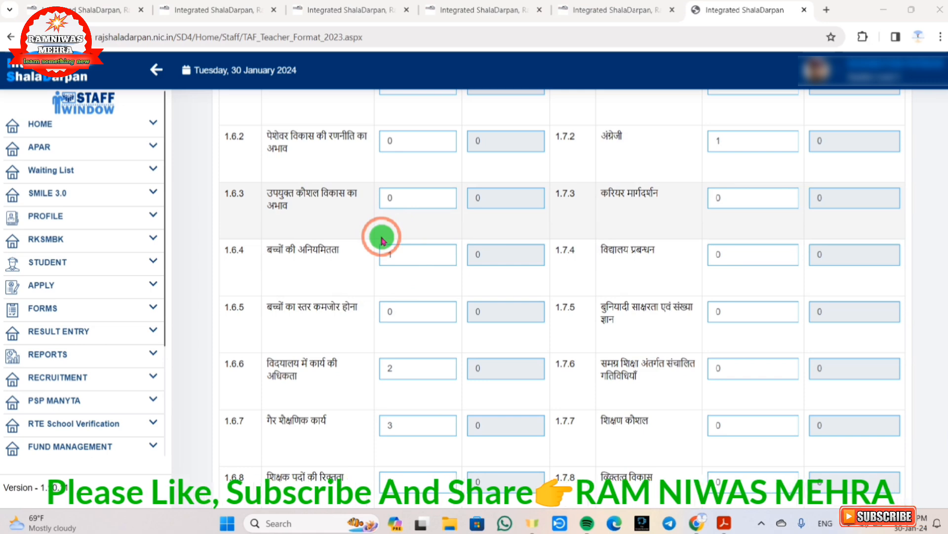
{"action": "scroll", "coordinate": [383, 241], "scroll_direction": "down", "scroll_amount": 2}
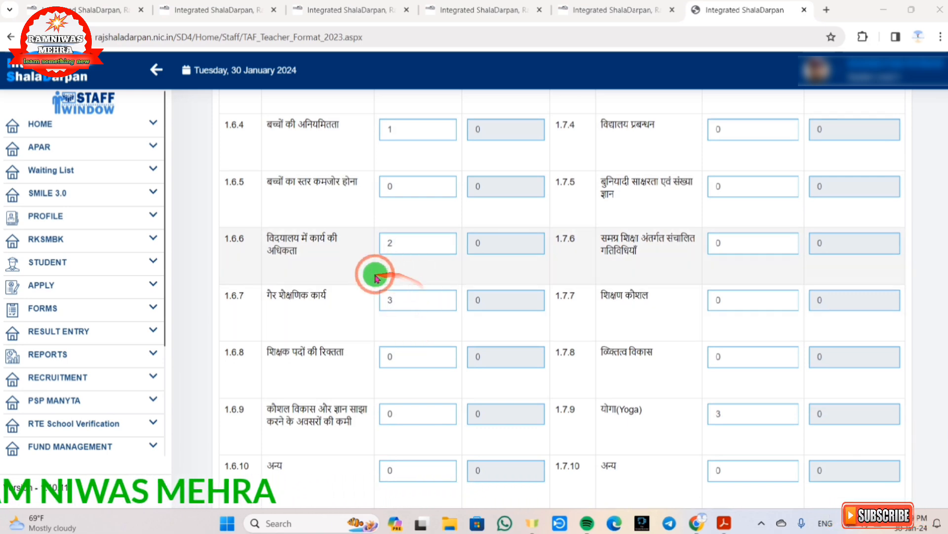
{"action": "scroll", "coordinate": [447, 365], "scroll_direction": "up", "scroll_amount": 6}
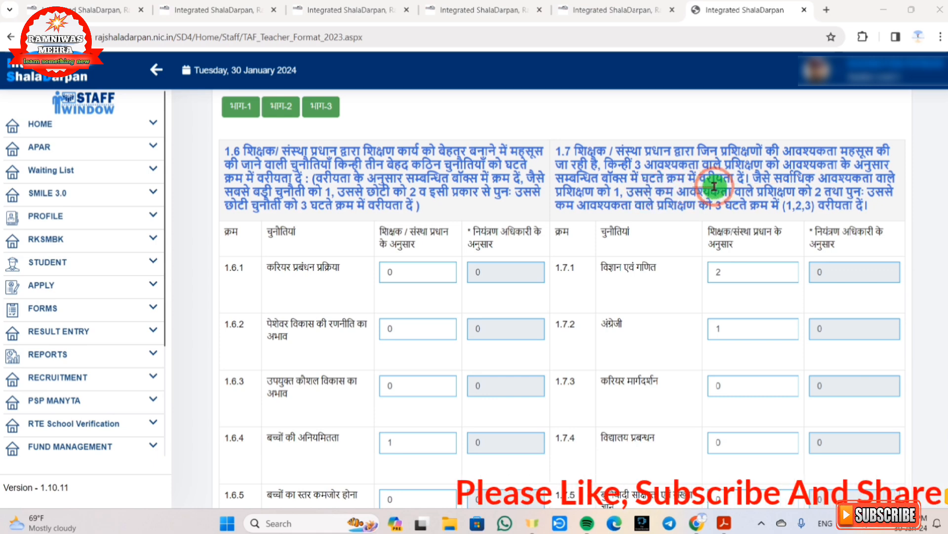
{"action": "scroll", "coordinate": [715, 187], "scroll_direction": "down", "scroll_amount": 1}
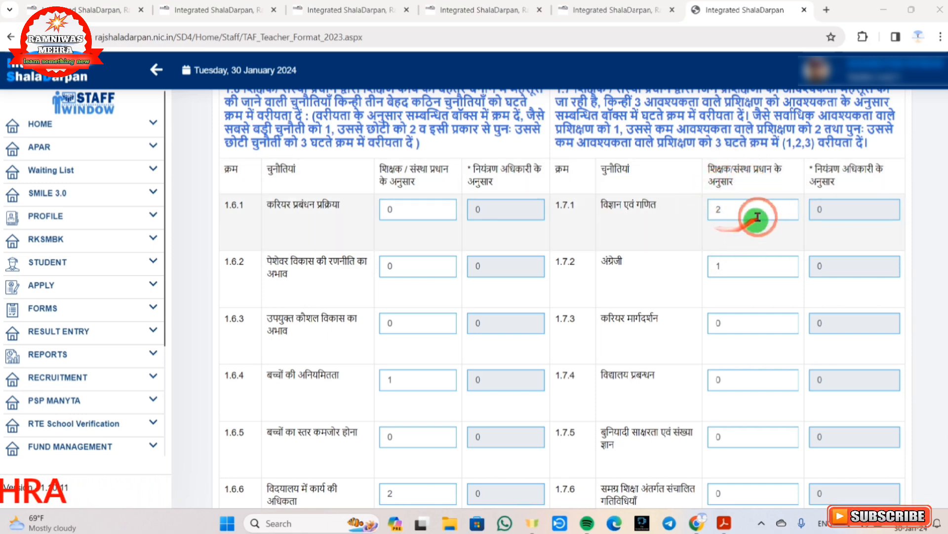
{"action": "scroll", "coordinate": [712, 225], "scroll_direction": "down", "scroll_amount": 6}
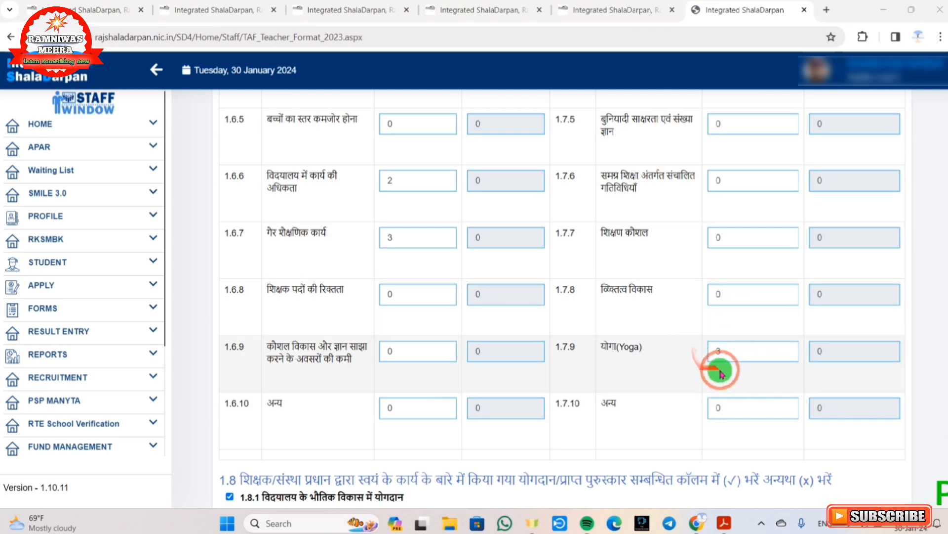
{"action": "scroll", "coordinate": [721, 371], "scroll_direction": "down", "scroll_amount": 5}
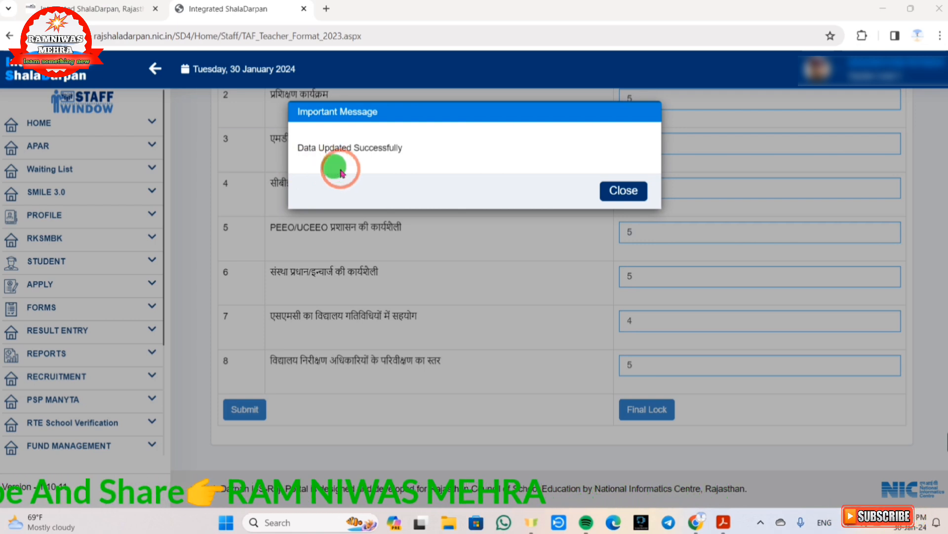
Dismiss the update message and choose "ऍफ़.एल.एन. प्रशिक्षण" as the training name in the new row of table 2.1.
{"action": "left_click", "coordinate": [617, 192]}
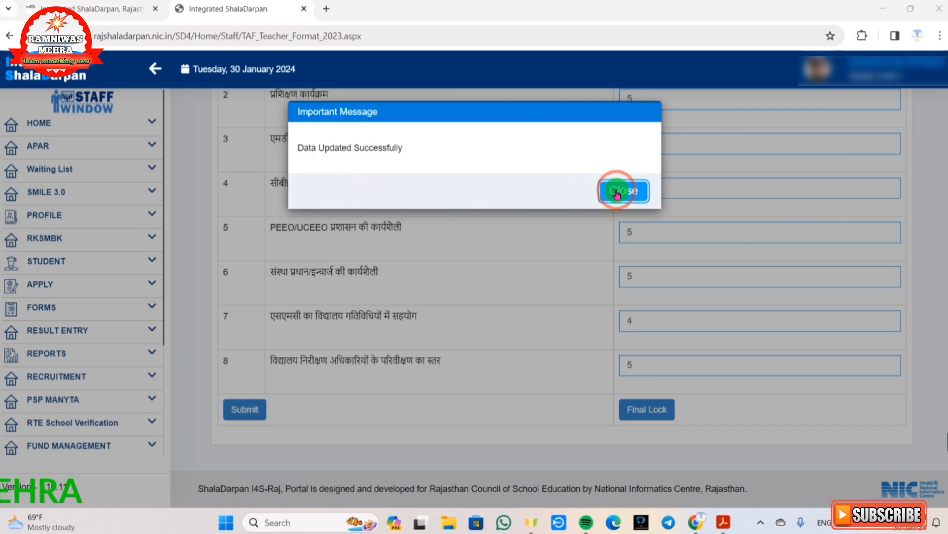
{"action": "left_click", "coordinate": [617, 192]}
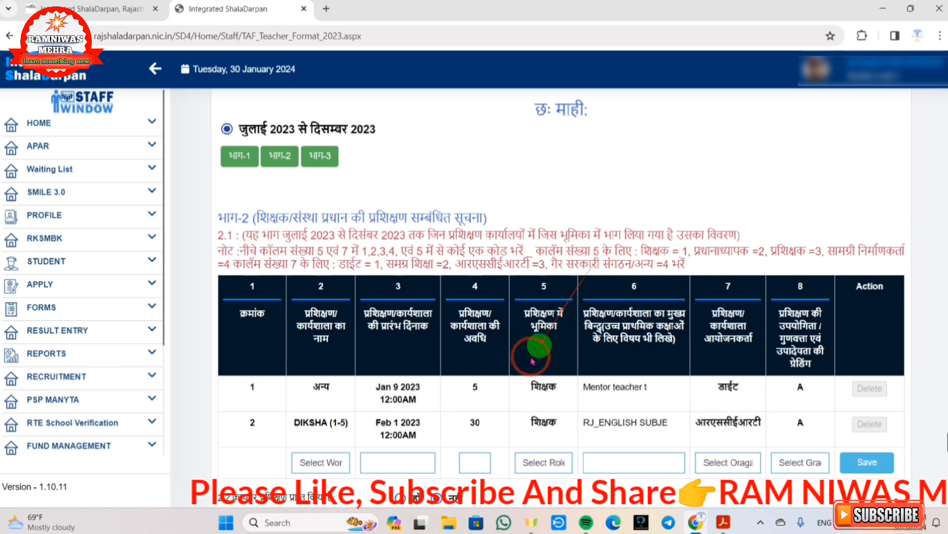
{"action": "left_click", "coordinate": [321, 462]}
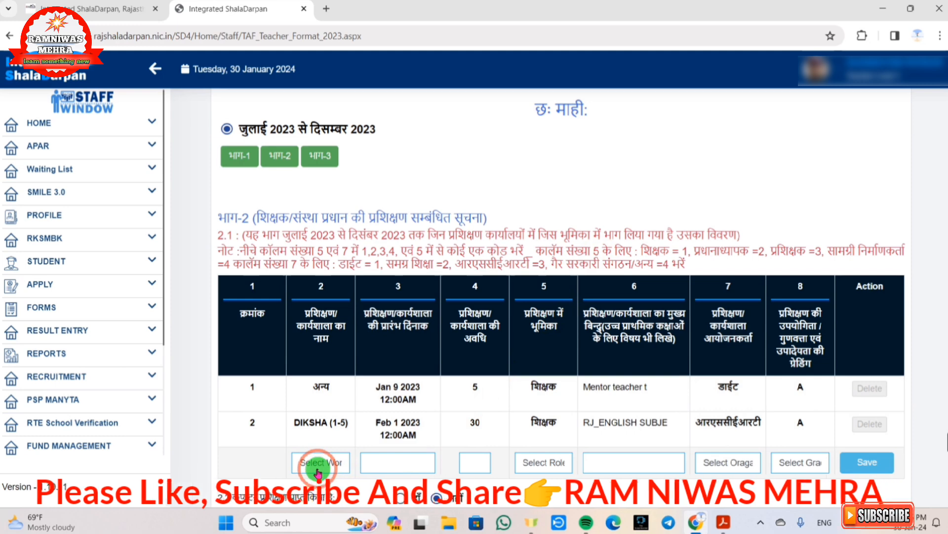
{"action": "left_click", "coordinate": [328, 374]}
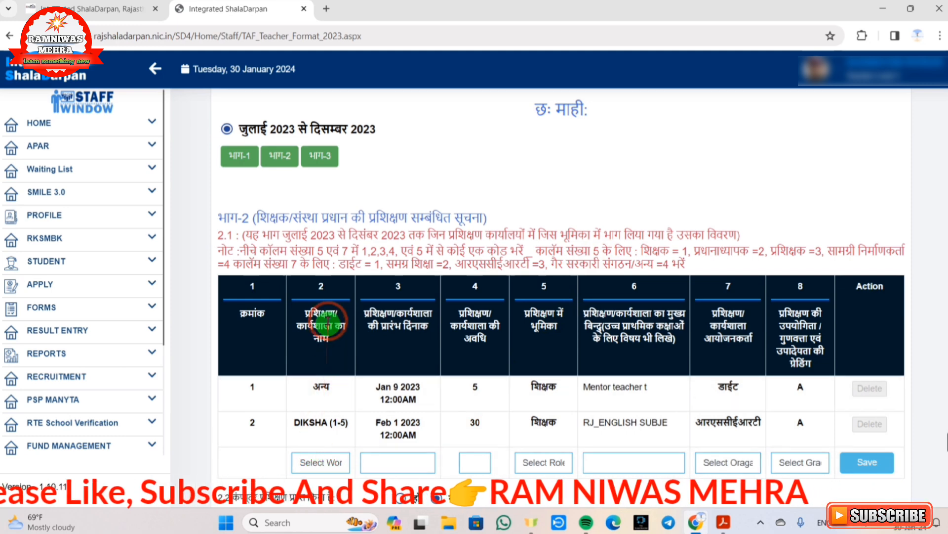
{"action": "left_click", "coordinate": [329, 470]}
{"action": "left_click", "coordinate": [329, 467]}
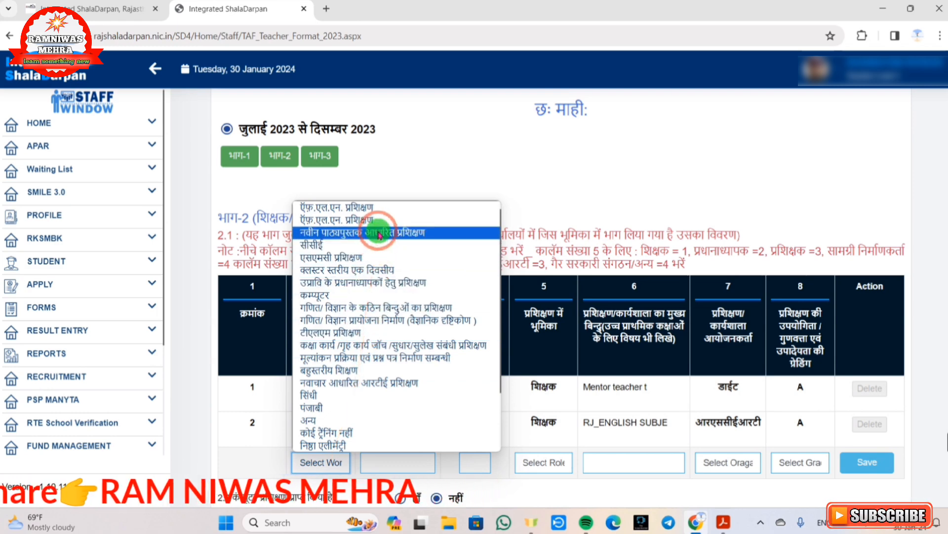
{"action": "scroll", "coordinate": [378, 240], "scroll_direction": "down", "scroll_amount": 3}
{"action": "scroll", "coordinate": [379, 233], "scroll_direction": "up", "scroll_amount": 3}
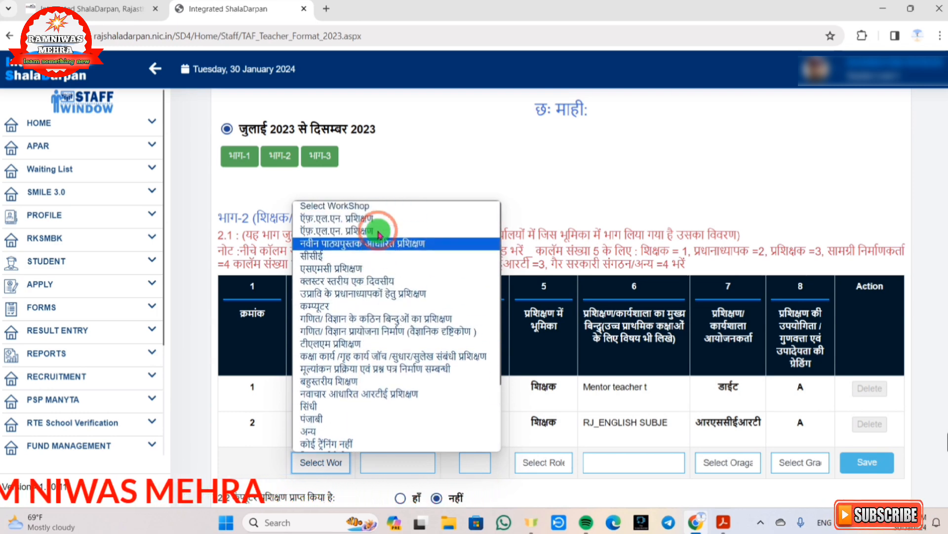
{"action": "left_click", "coordinate": [347, 219]}
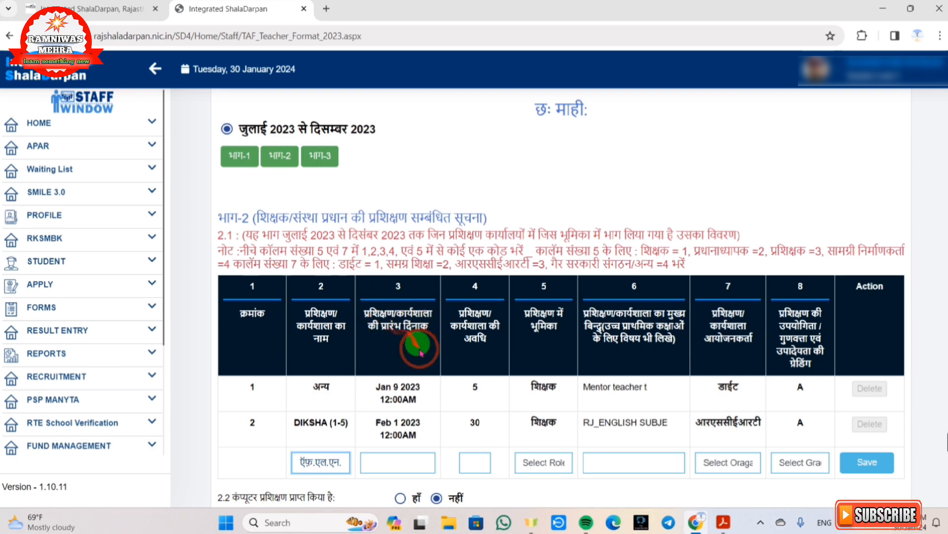
Set the new training entry's start date to 11-07-2023 and its duration to 6.
{"action": "left_click", "coordinate": [387, 462]}
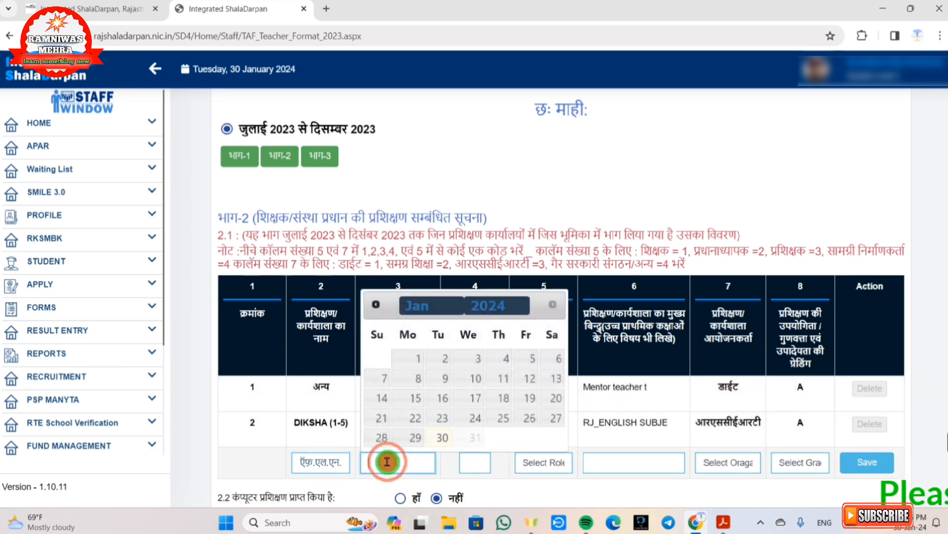
{"action": "left_click", "coordinate": [493, 309]}
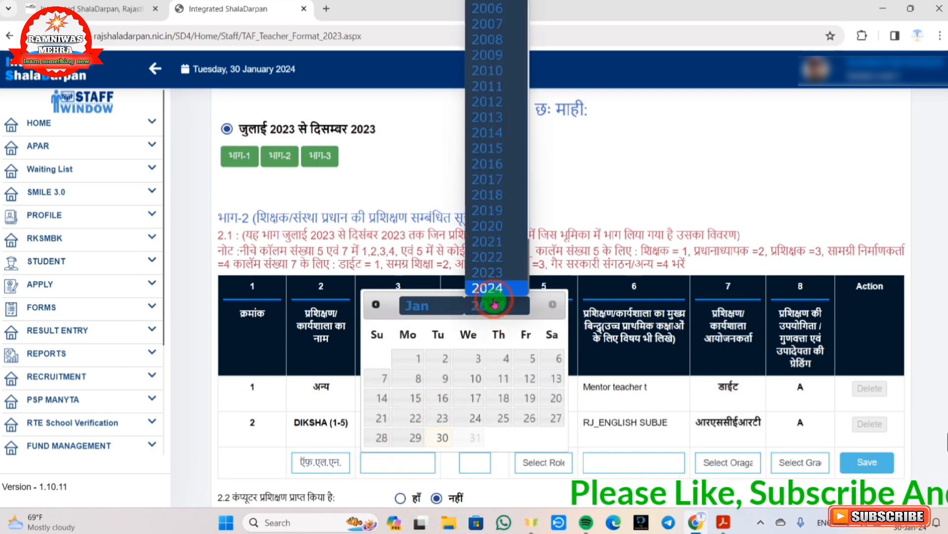
{"action": "left_click", "coordinate": [489, 272]}
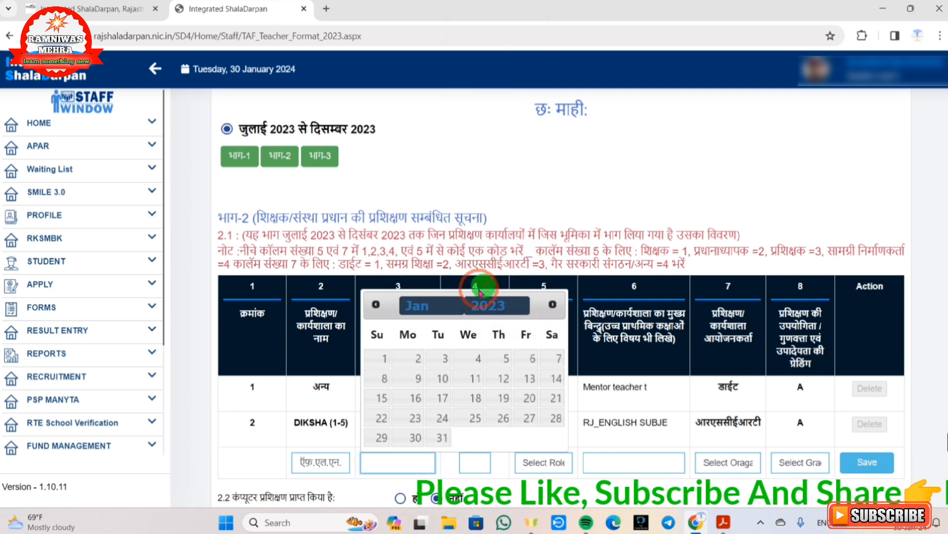
{"action": "left_click", "coordinate": [428, 306]}
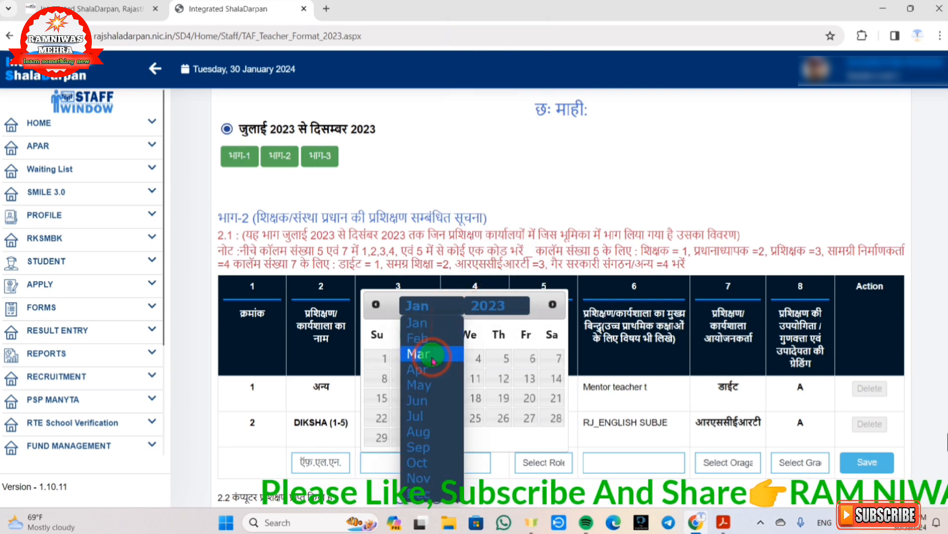
{"action": "left_click", "coordinate": [429, 417]}
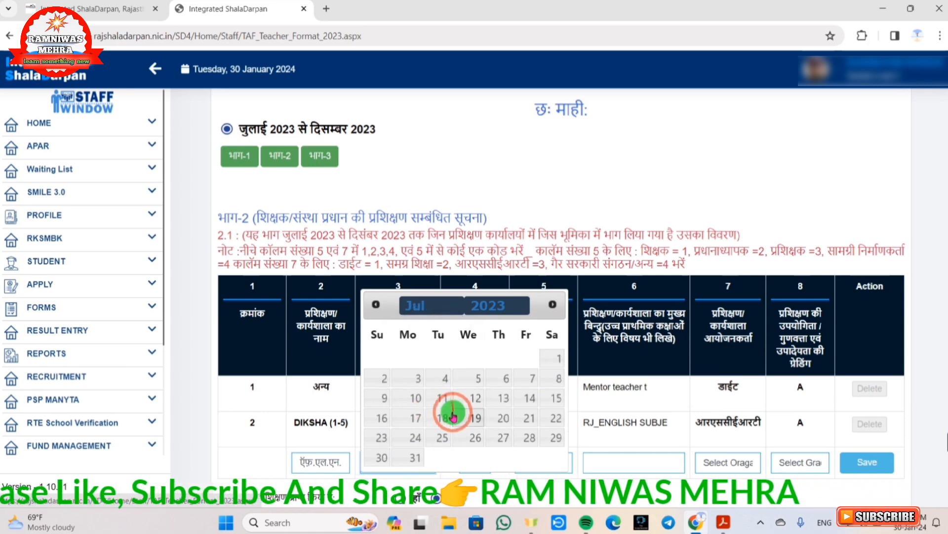
{"action": "left_click", "coordinate": [441, 396]}
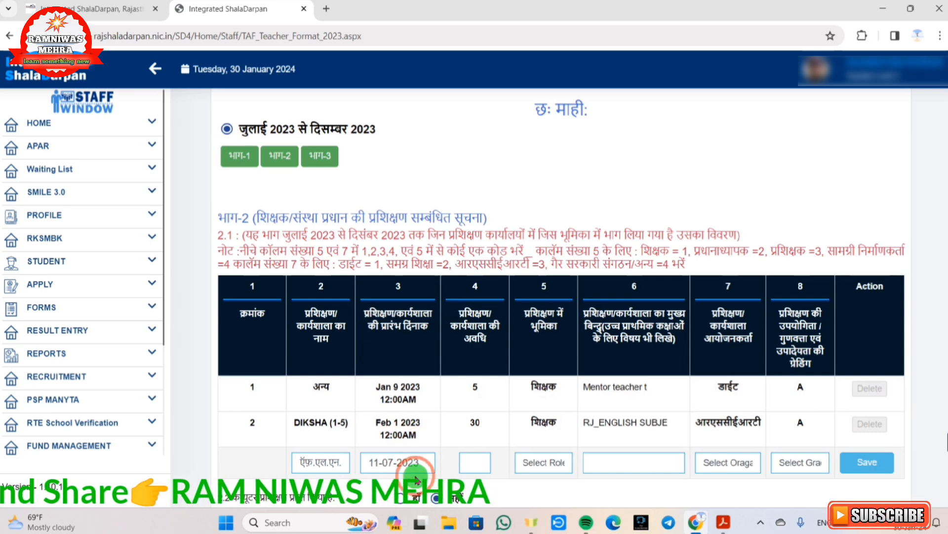
{"action": "left_click", "coordinate": [473, 463]}
{"action": "type", "text": "6"}
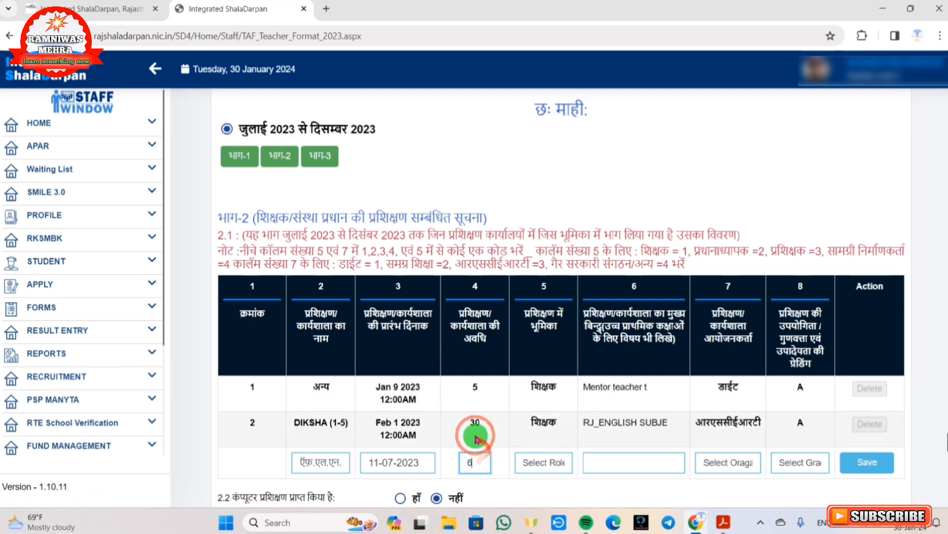